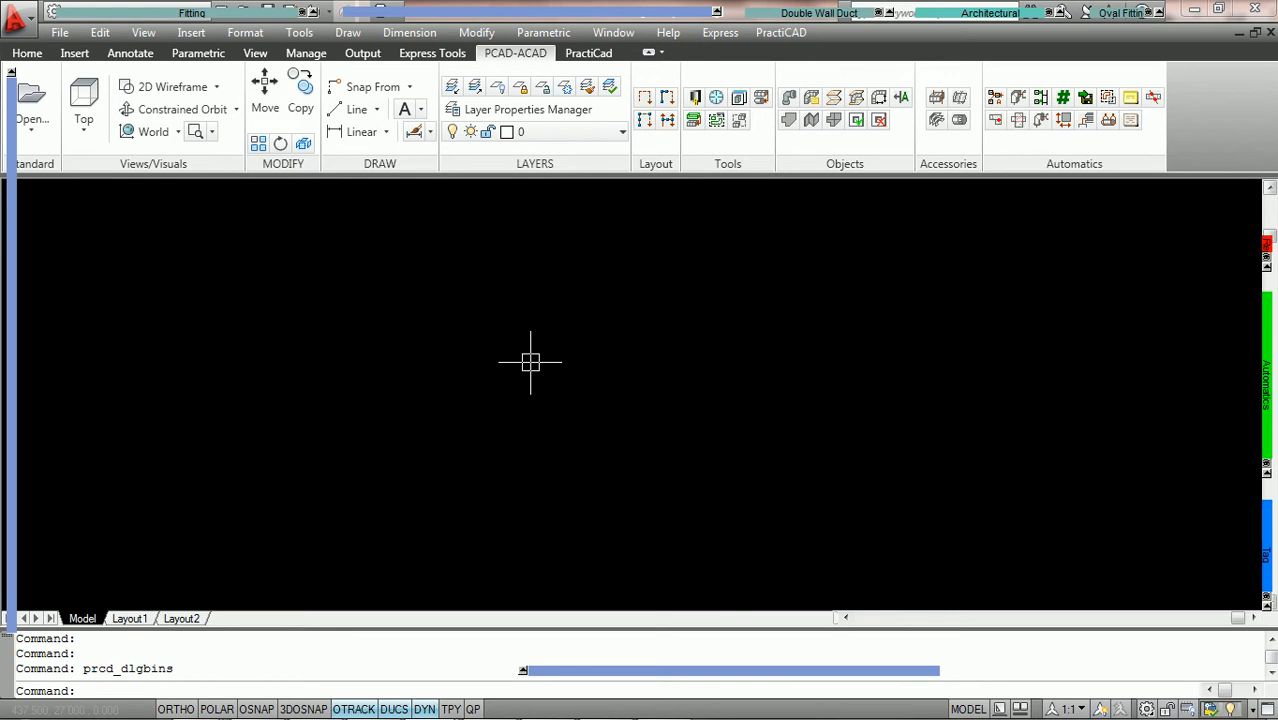
Step: Open the PractiCAD libraries full screen and bring up the Rod category under Accessories
left_click(695, 98)
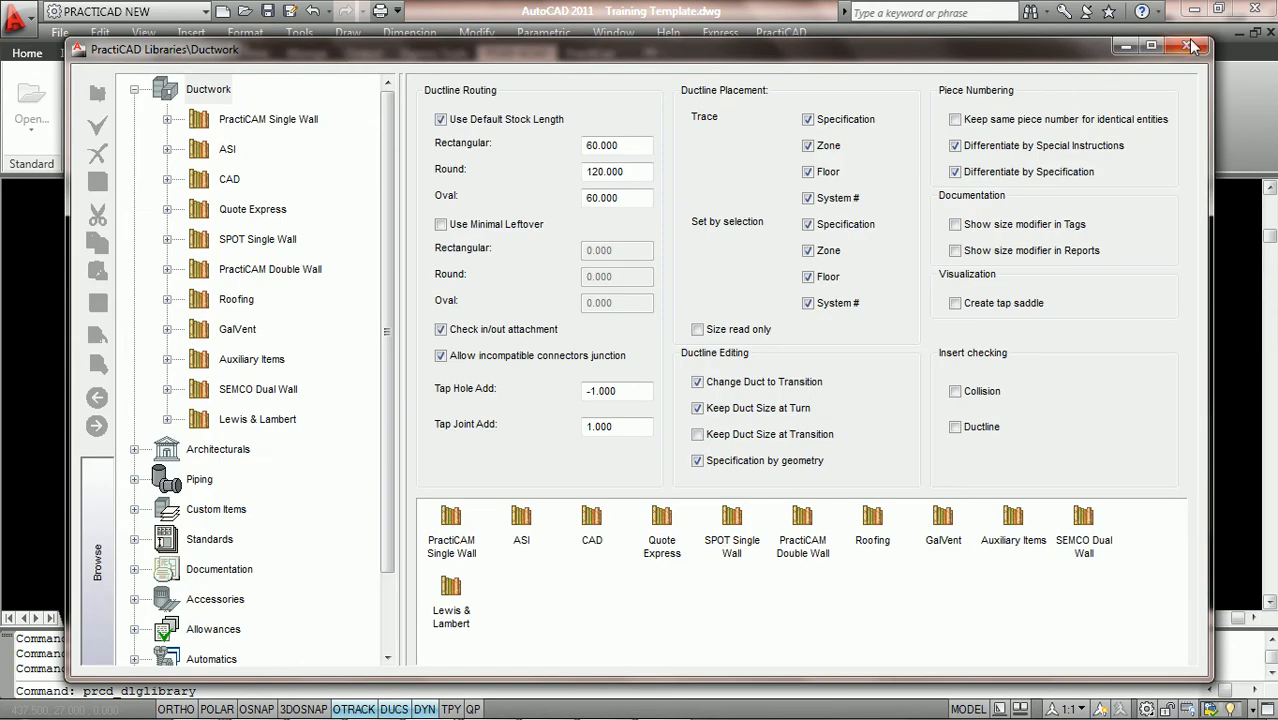
left_click(1152, 48)
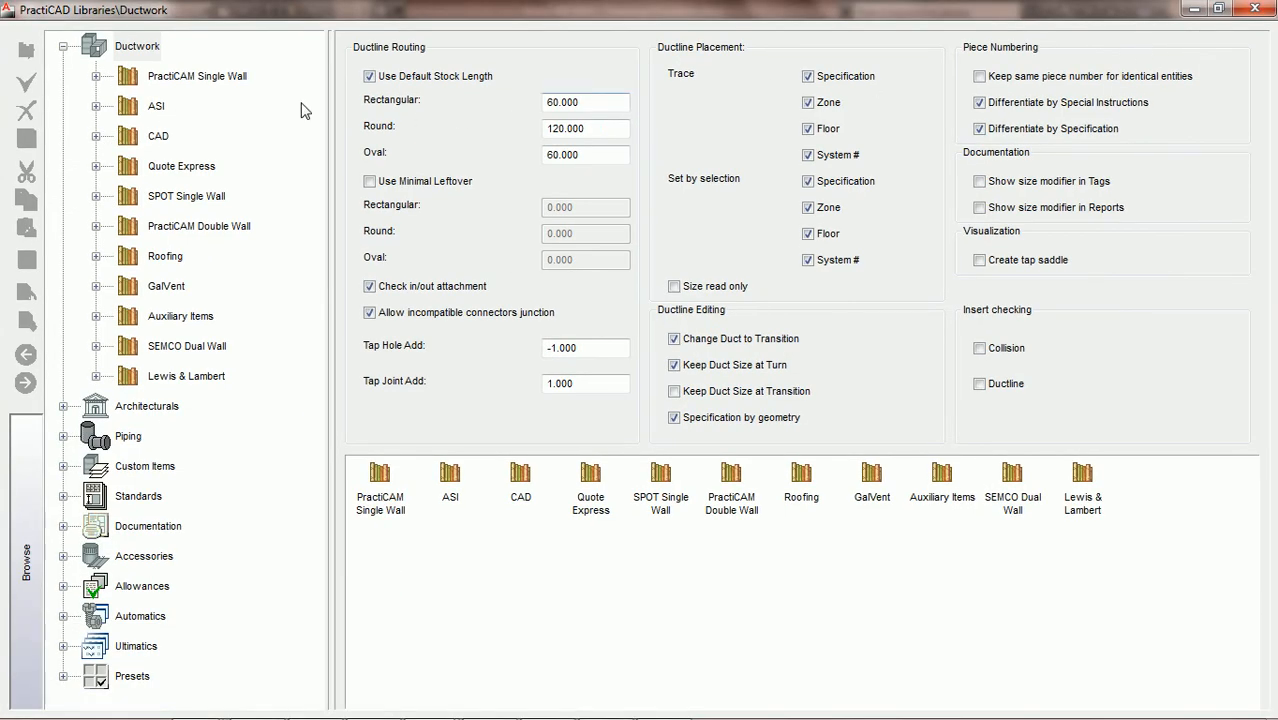
left_click(63, 47)
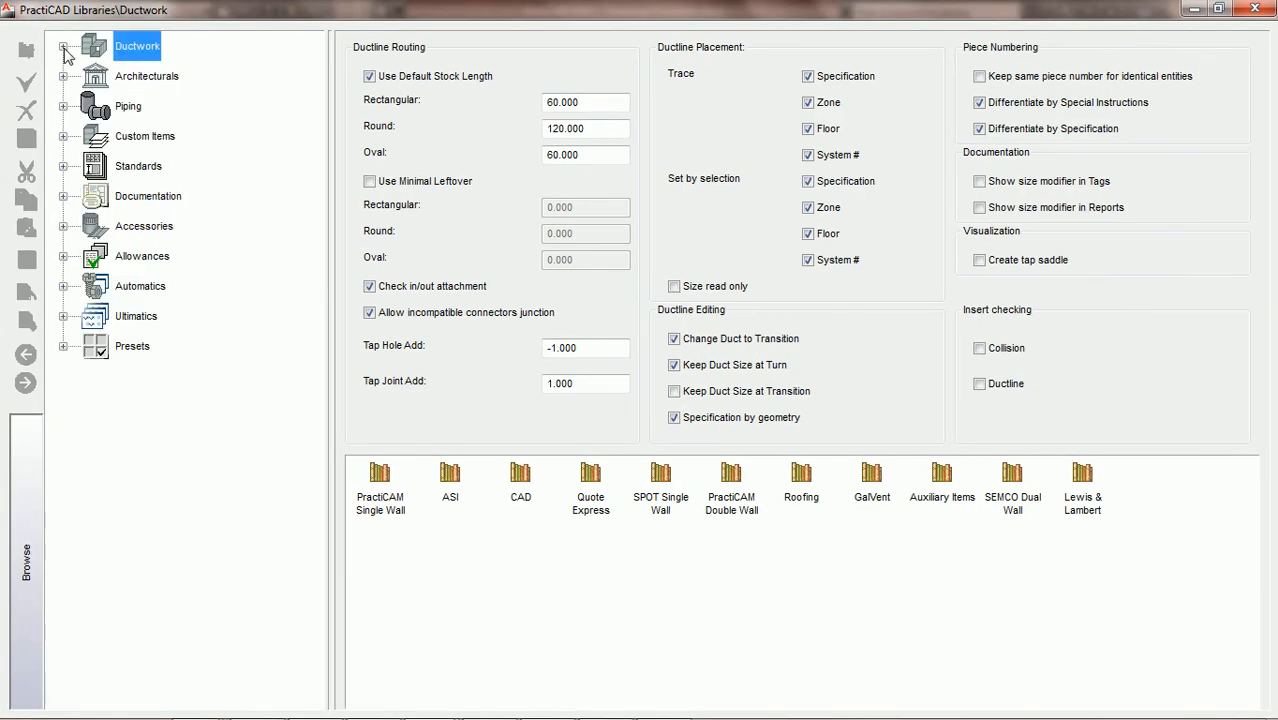
left_click(63, 226)
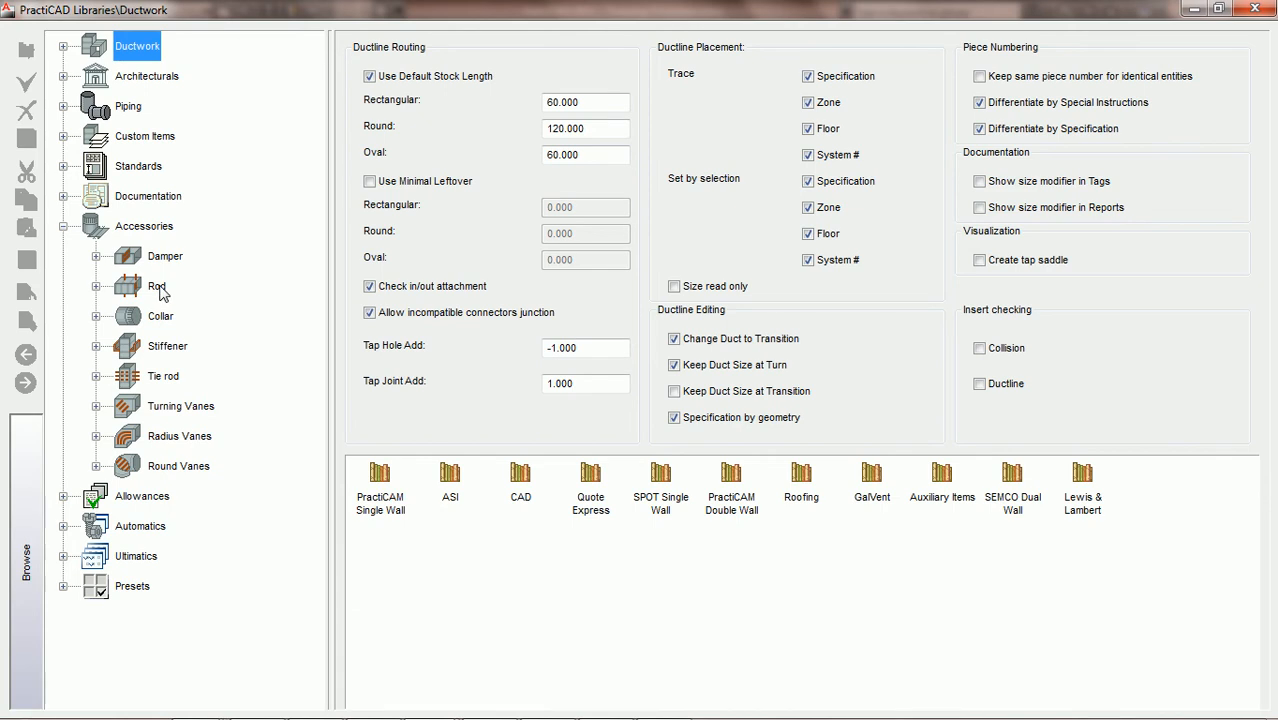
left_click(158, 288)
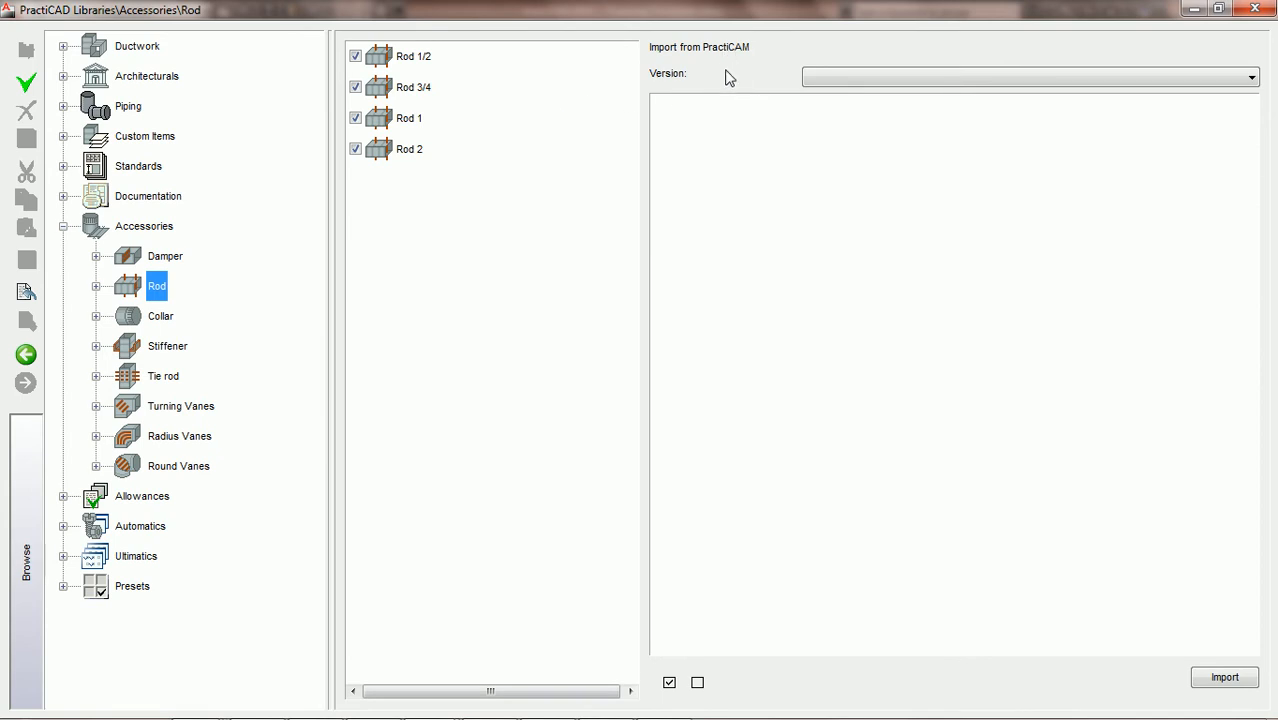
Step: Add a new rod to the Rod library and name it PCAD ROD
left_click(26, 84)
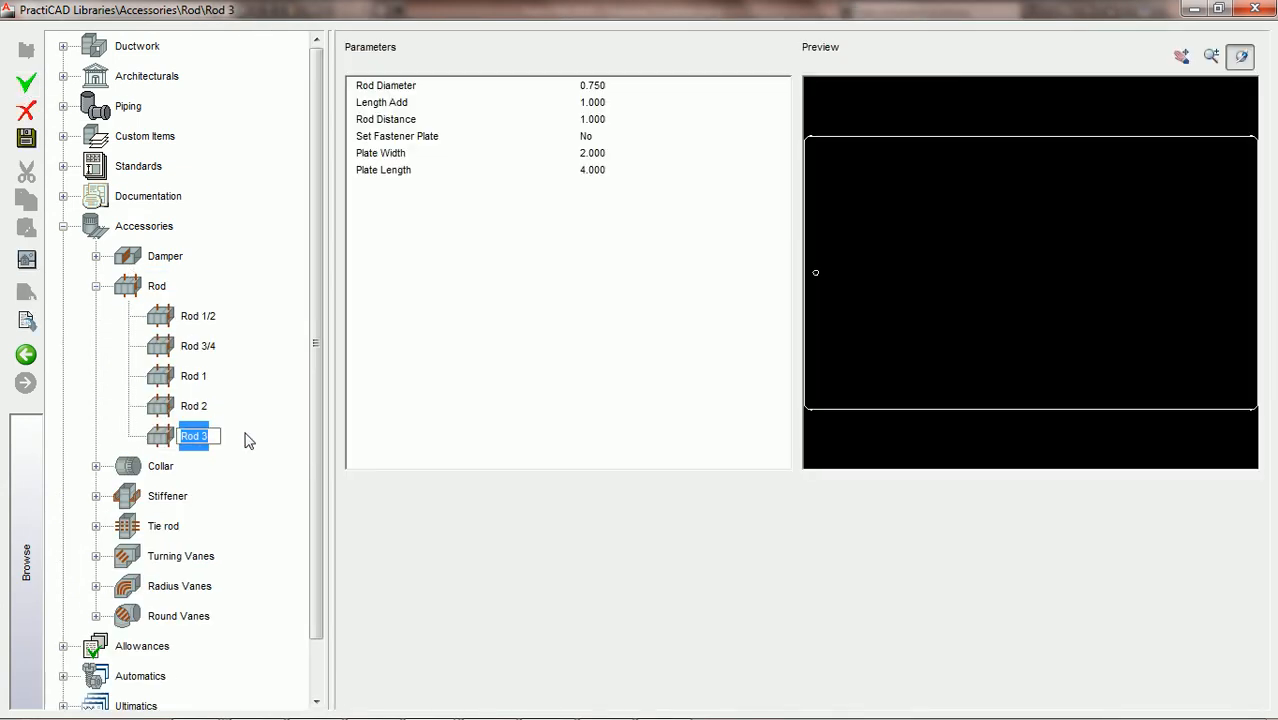
type("PCAD ROD")
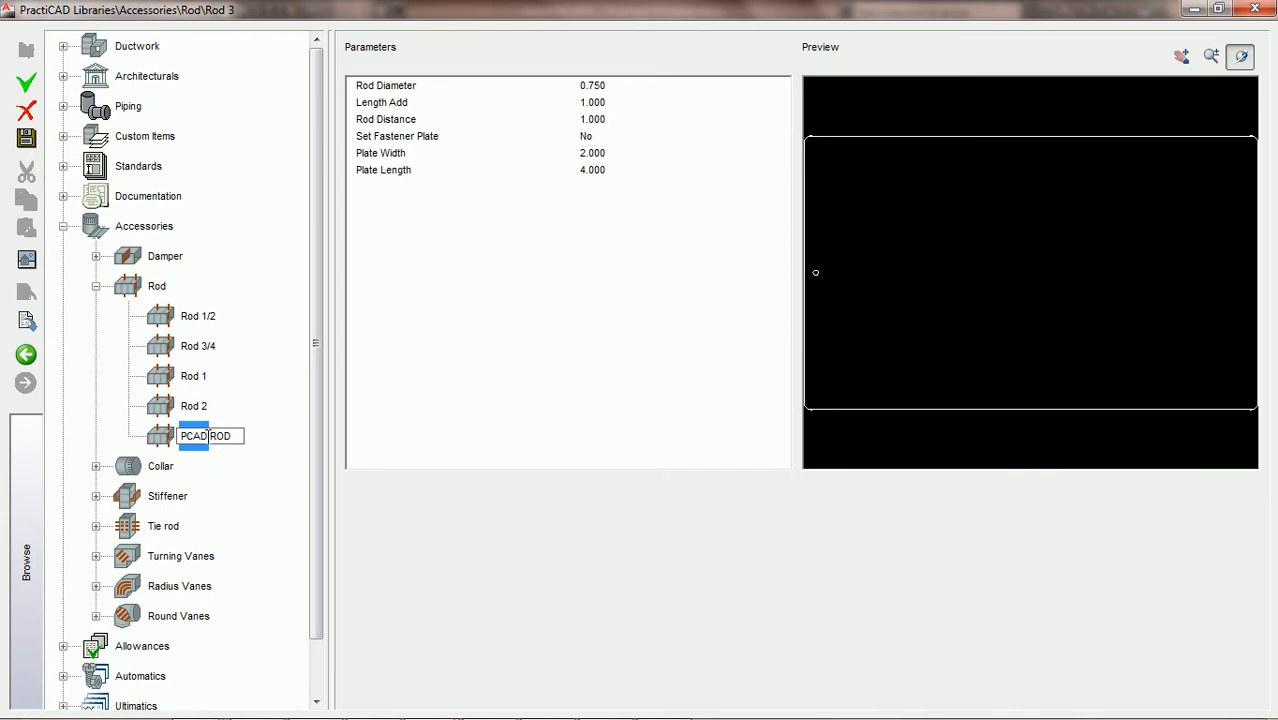
key("Return")
Step: Set the PCAD ROD's Rod Diameter to 4 and inspect the rod in the 3D preview
left_click(650, 86)
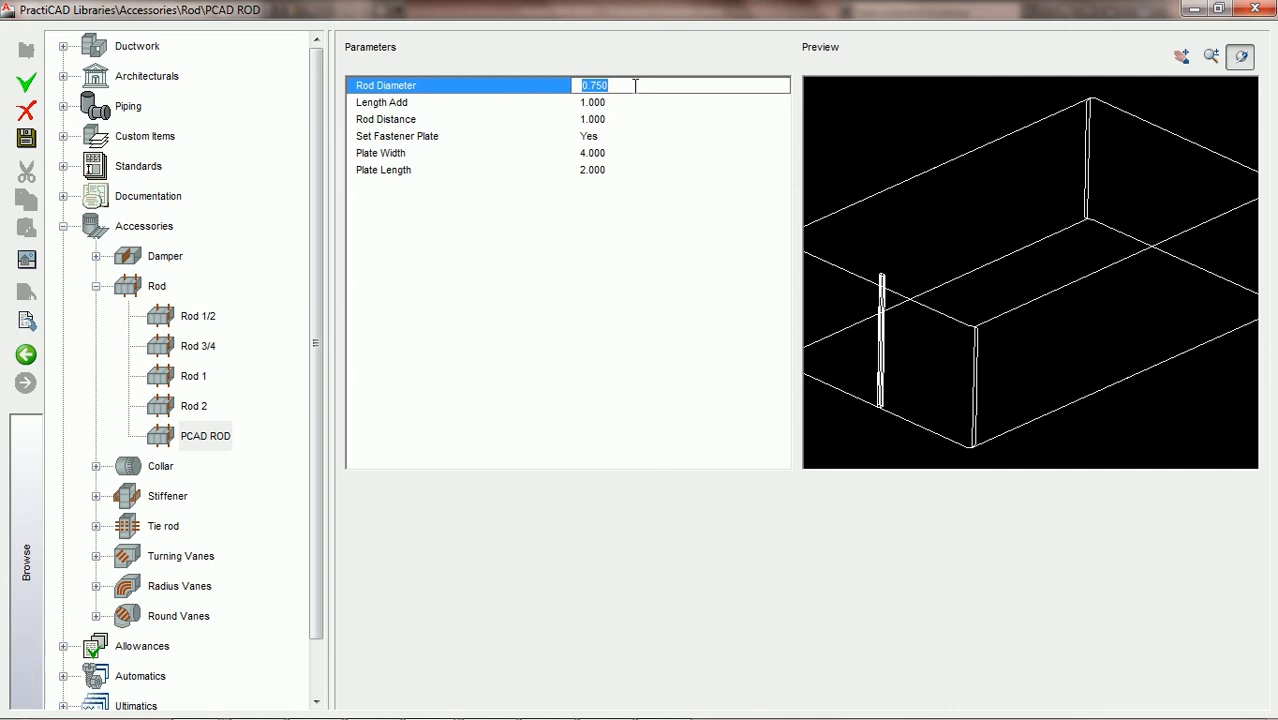
type("4.0")
key("Tab")
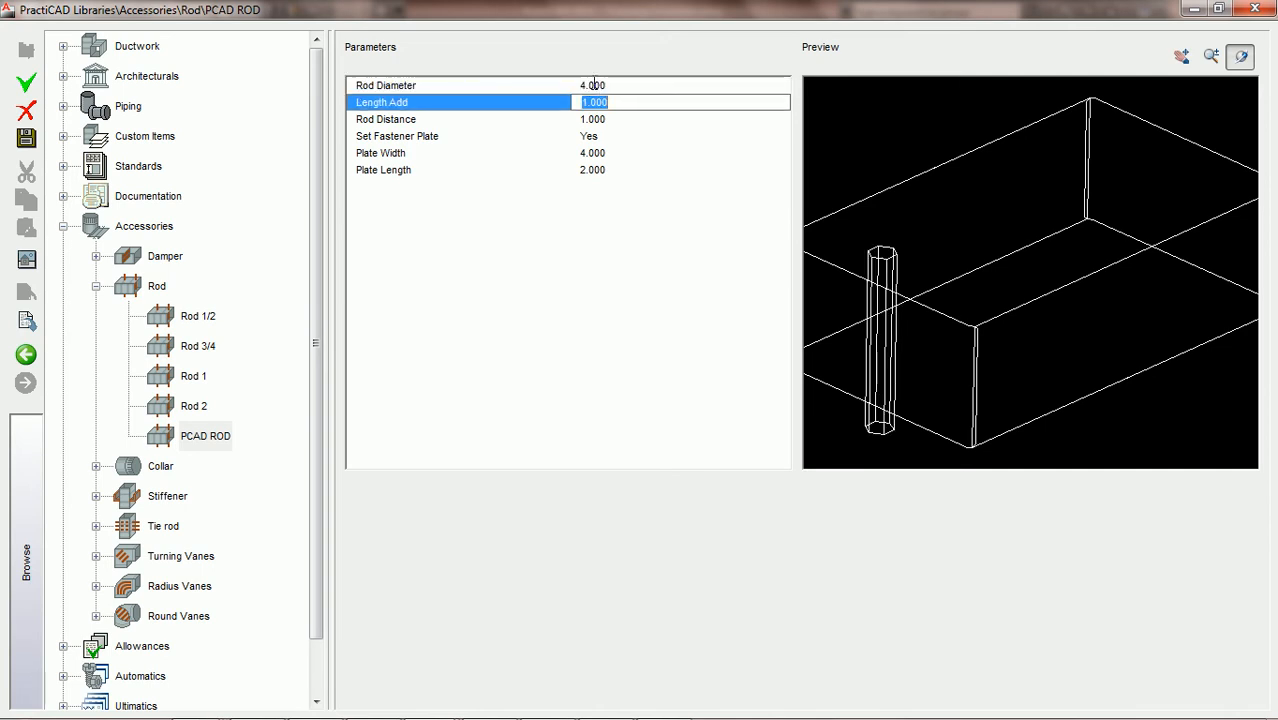
left_click_drag(907, 207, 995, 314)
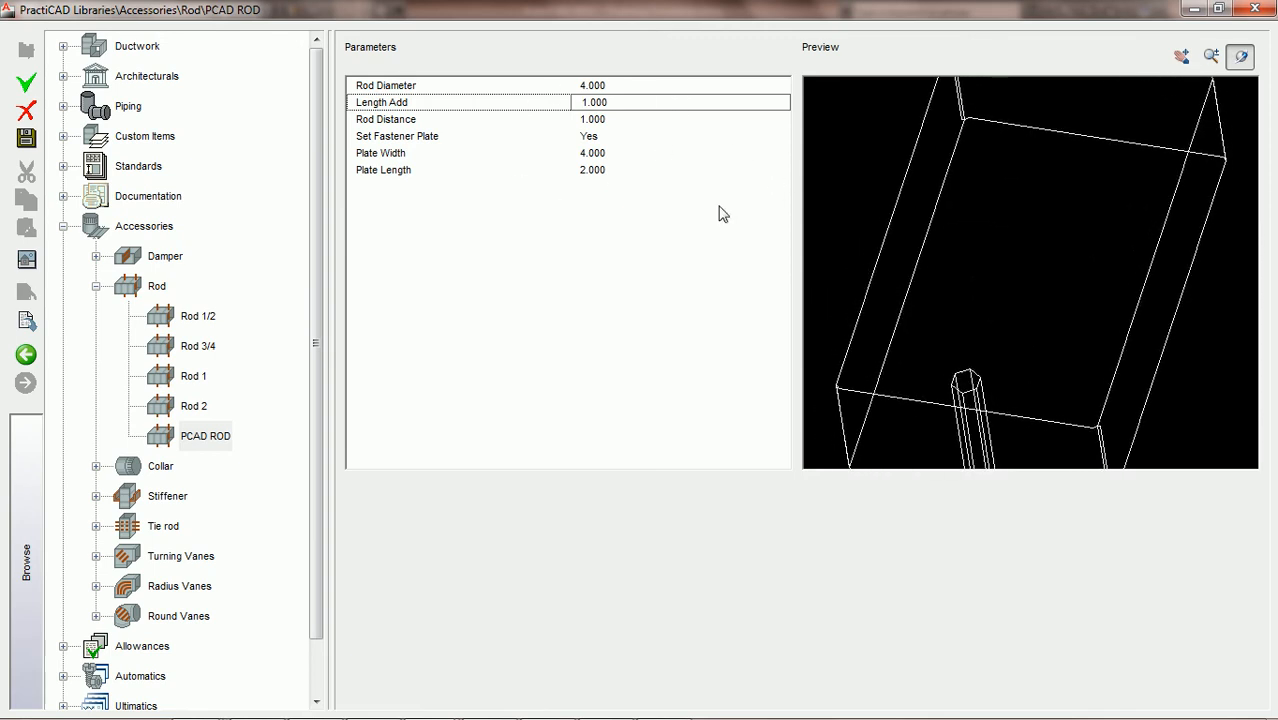
Step: Set the PCAD ROD's Rod Diameter to 2 and inspect the rod in the preview
left_click(594, 85)
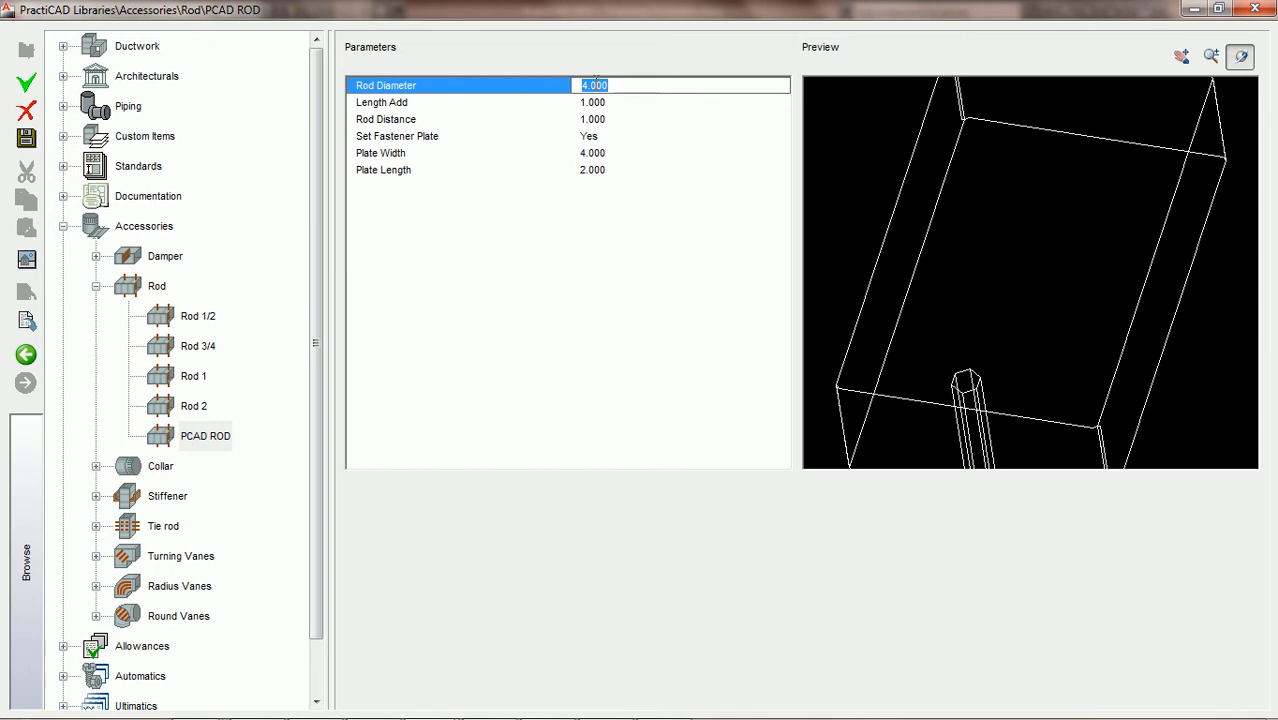
type("2")
key("Tab")
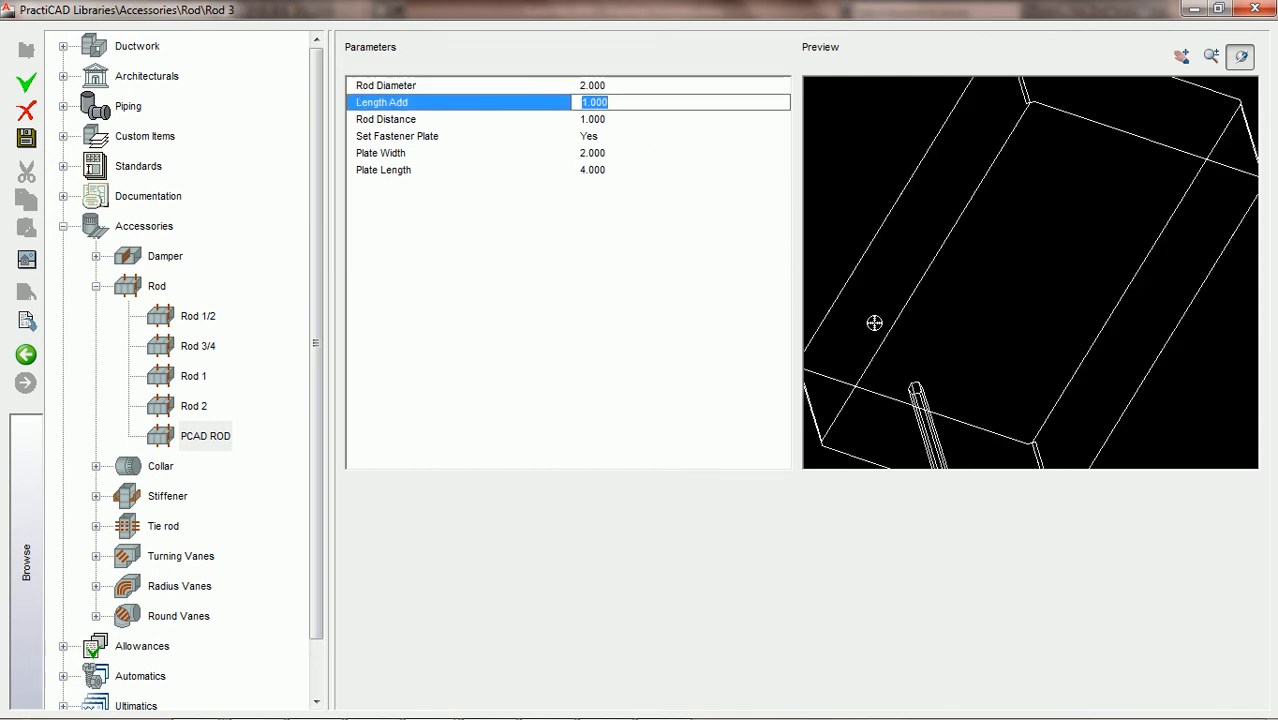
left_click_drag(933, 374, 1030, 307)
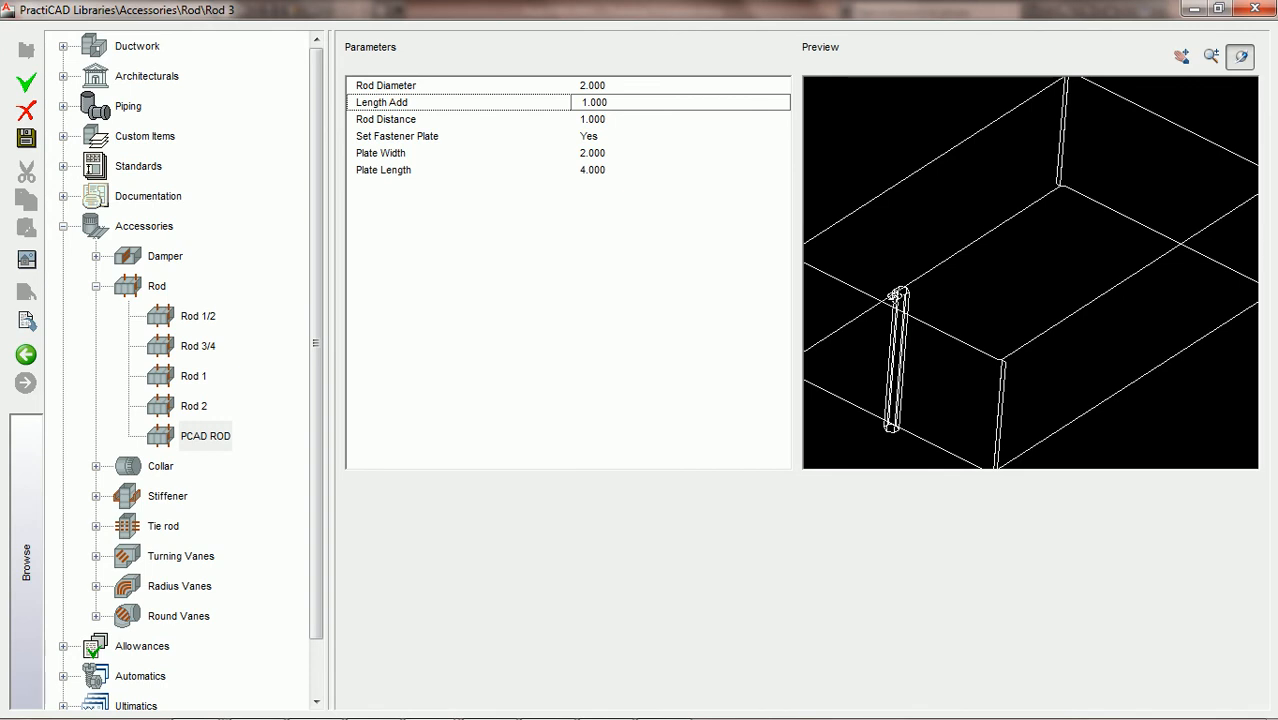
Step: Switch to PractiCAM, set the Length Add of Rod 1/2 to 10 and inspect the rod model
double_click(648, 103)
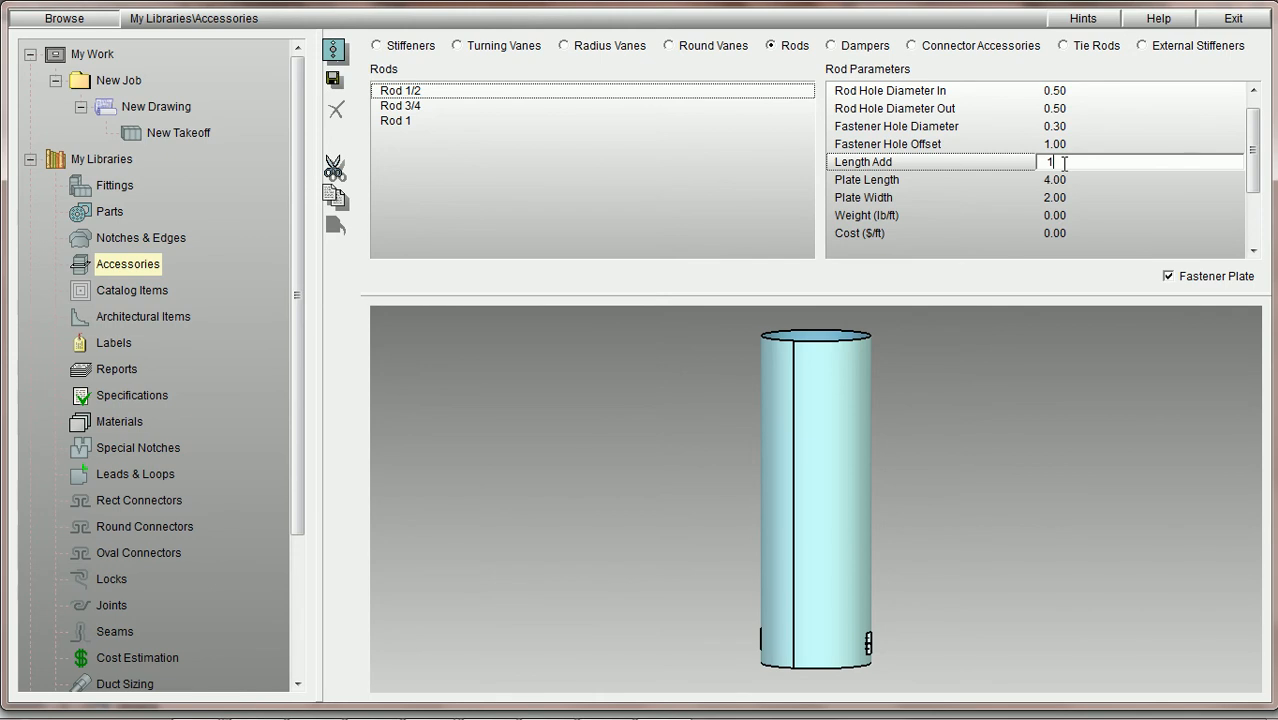
left_click_drag(1065, 163, 1041, 163)
type("10")
mouse_move(812, 483)
left_mouse_down()
mouse_move(839, 475)
mouse_move(836, 485)
left_mouse_up()
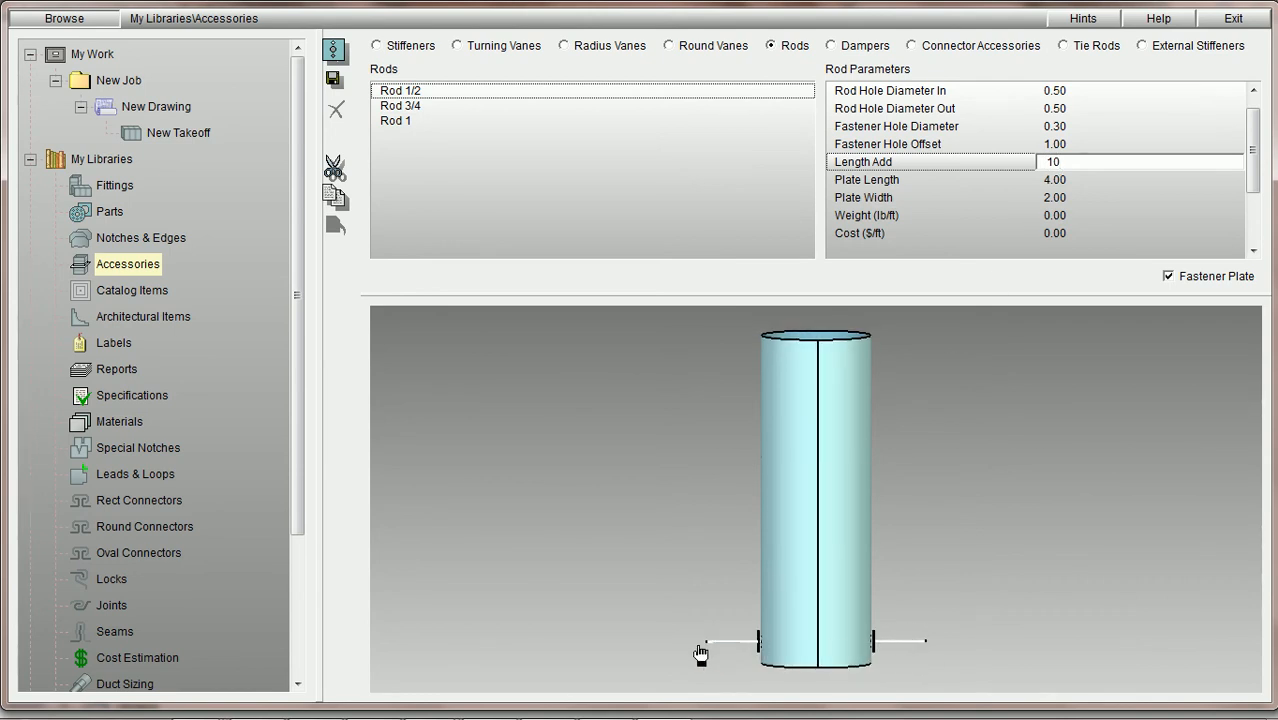
Step: Restore the Length Add of Rod 1/2 to 1 in PractiCAM
double_click(1052, 162)
type("1")
double_click(1048, 158)
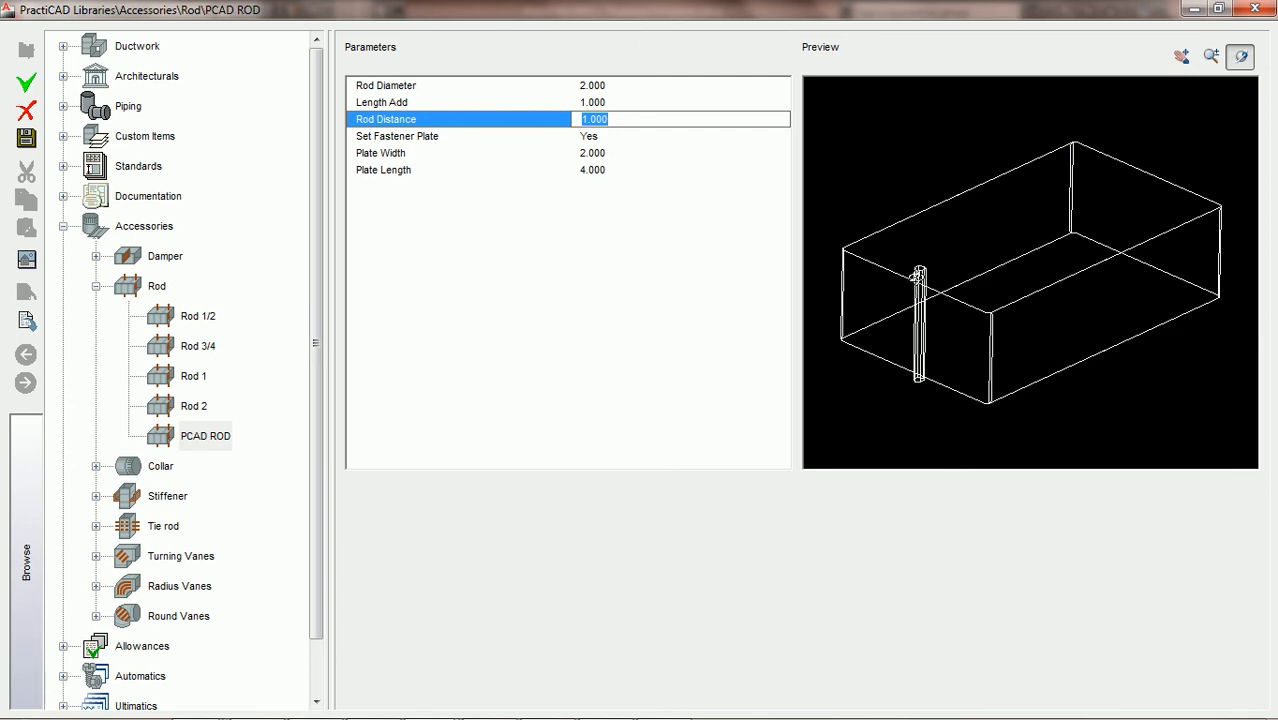
Step: Switch back to the PractiCAD library and set the PCAD ROD's Rod Distance to 12
type("12")
key("Tab")
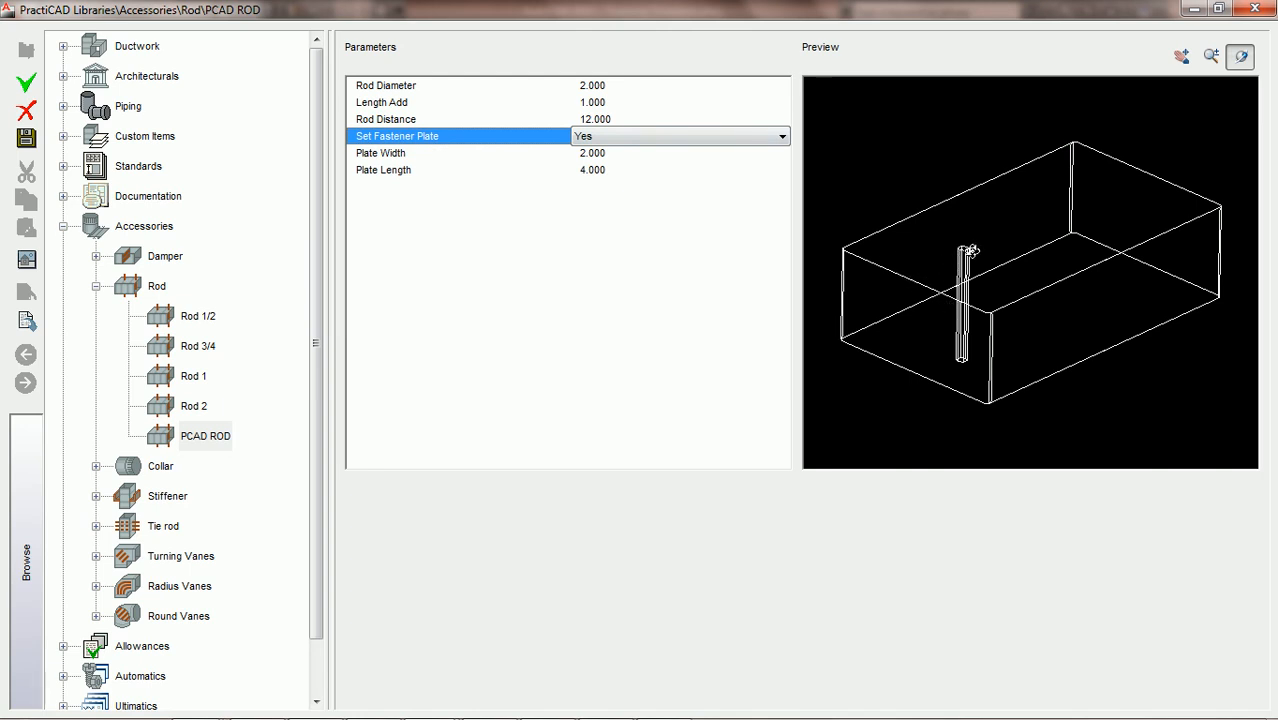
Step: Try other Rod Distance values for the PCAD ROD, such as 18 and 28, and return it to 12
left_click(624, 120)
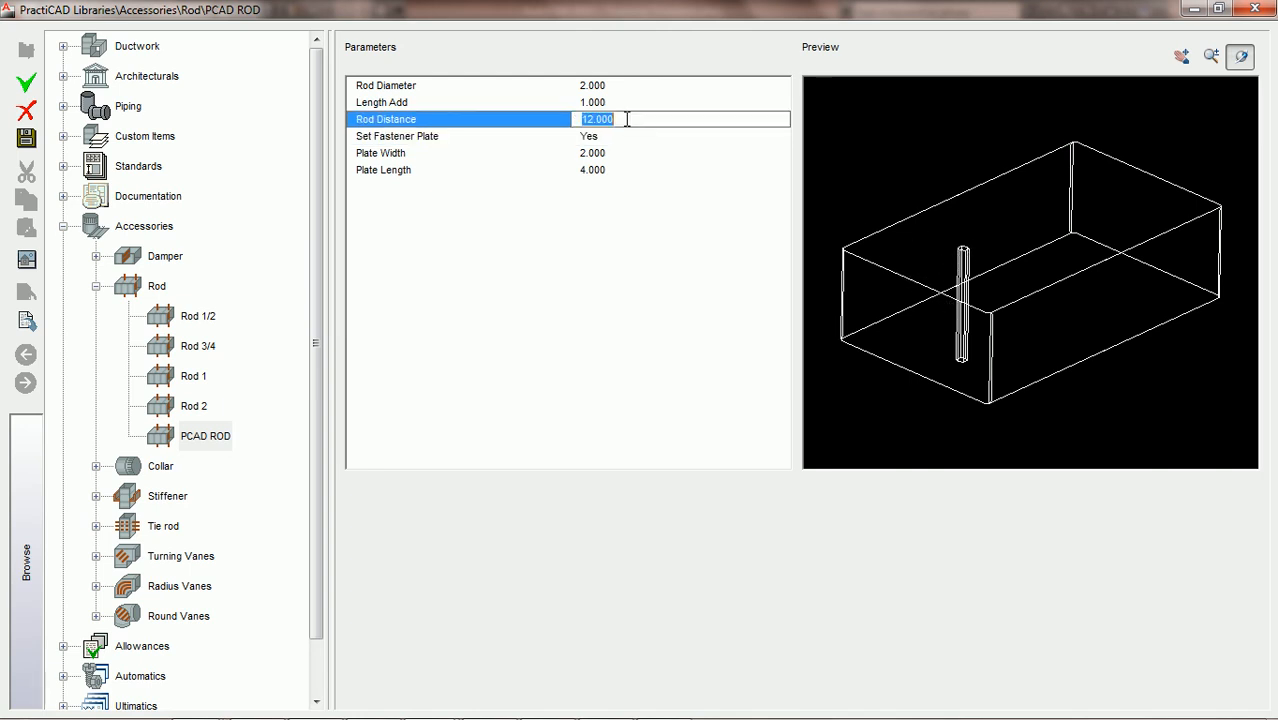
type("18")
key("Return")
scroll(624, 120, "up", 15)
scroll(624, 120, "down", 13)
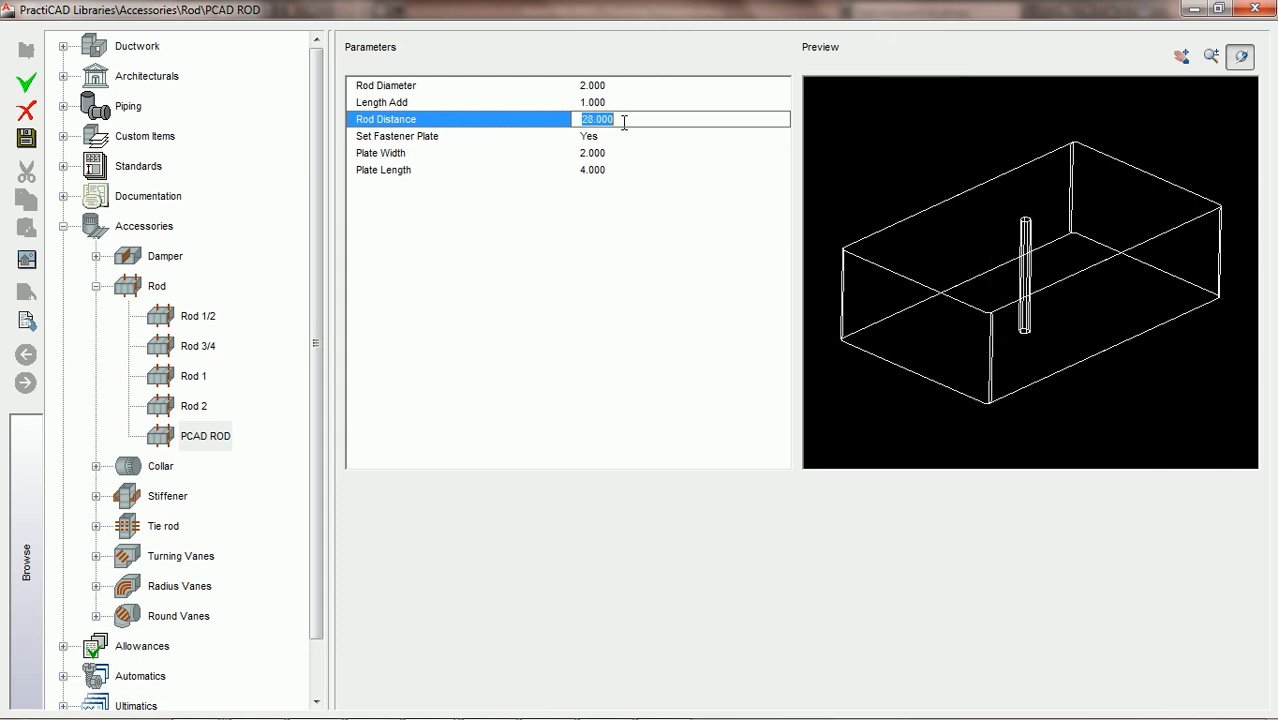
scroll(624, 121, "down", 8)
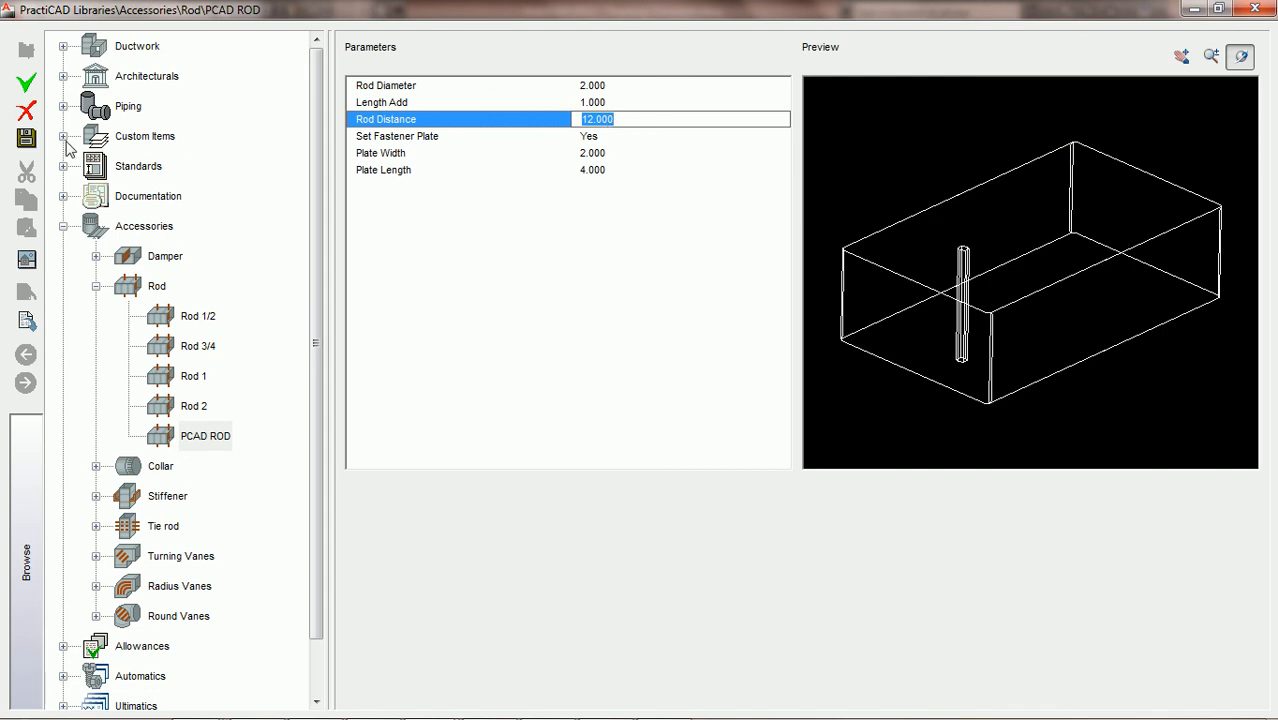
Step: Save the PCAD ROD and close the PractiCAD library window
left_click(26, 139)
left_click(1253, 12)
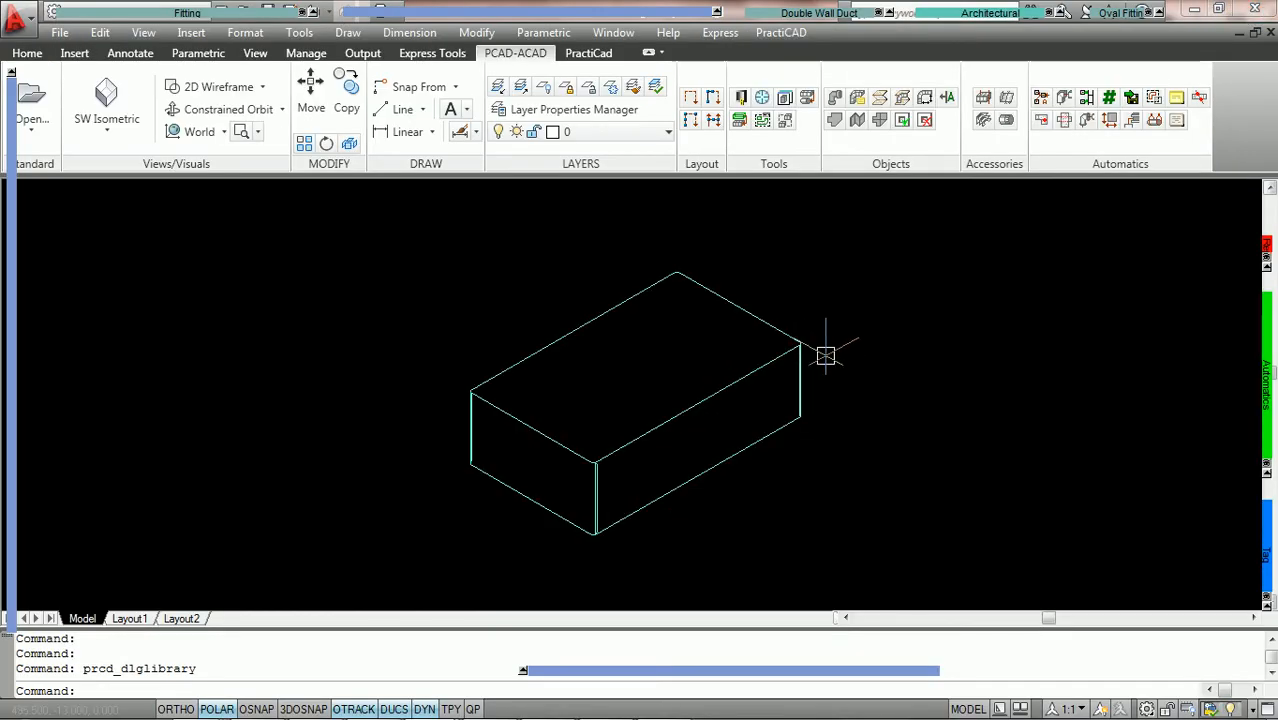
Step: Start adding rods to the rectangular duct fitting, choosing PCAD ROD with a count of 1 at the In location
left_click(982, 99)
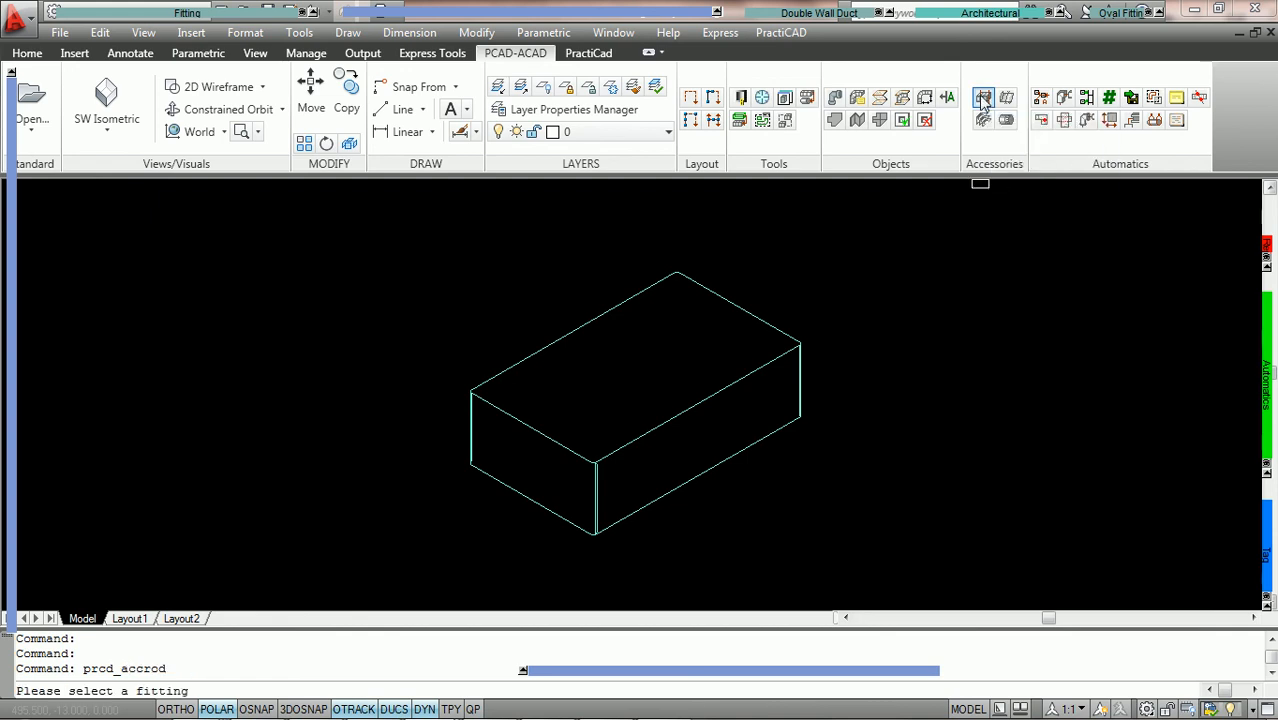
left_click(731, 300)
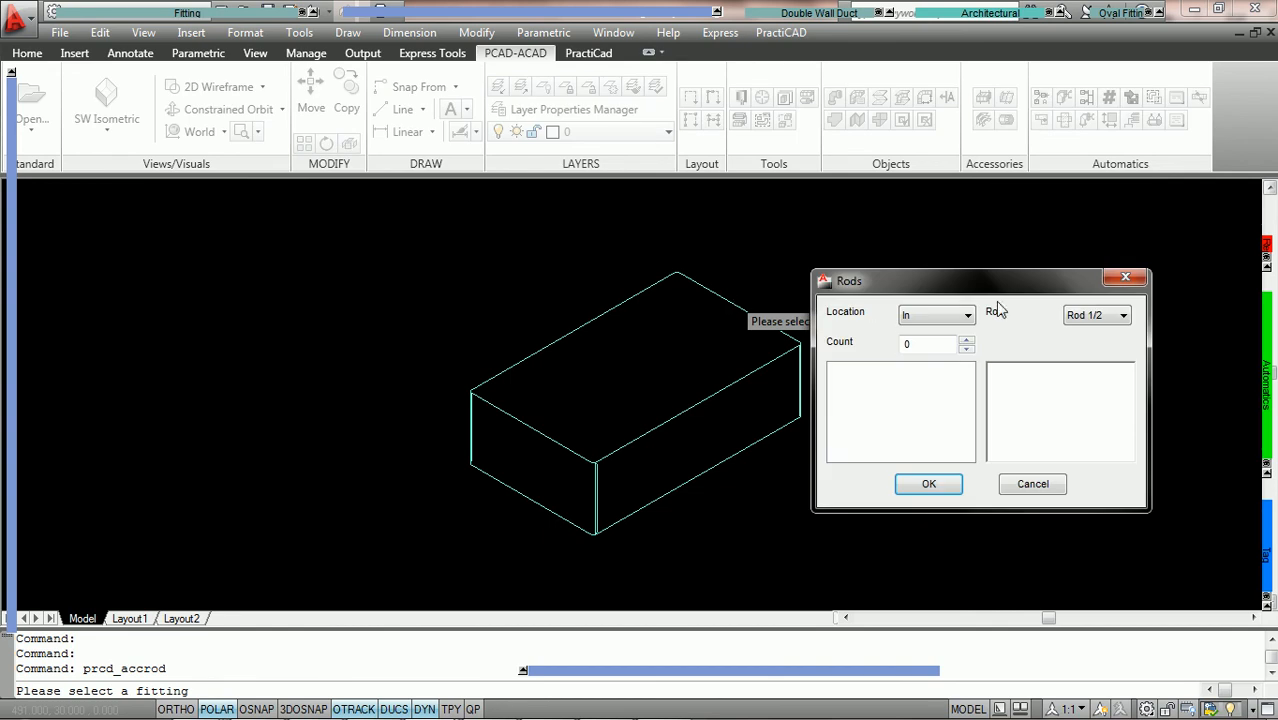
left_click(1073, 316)
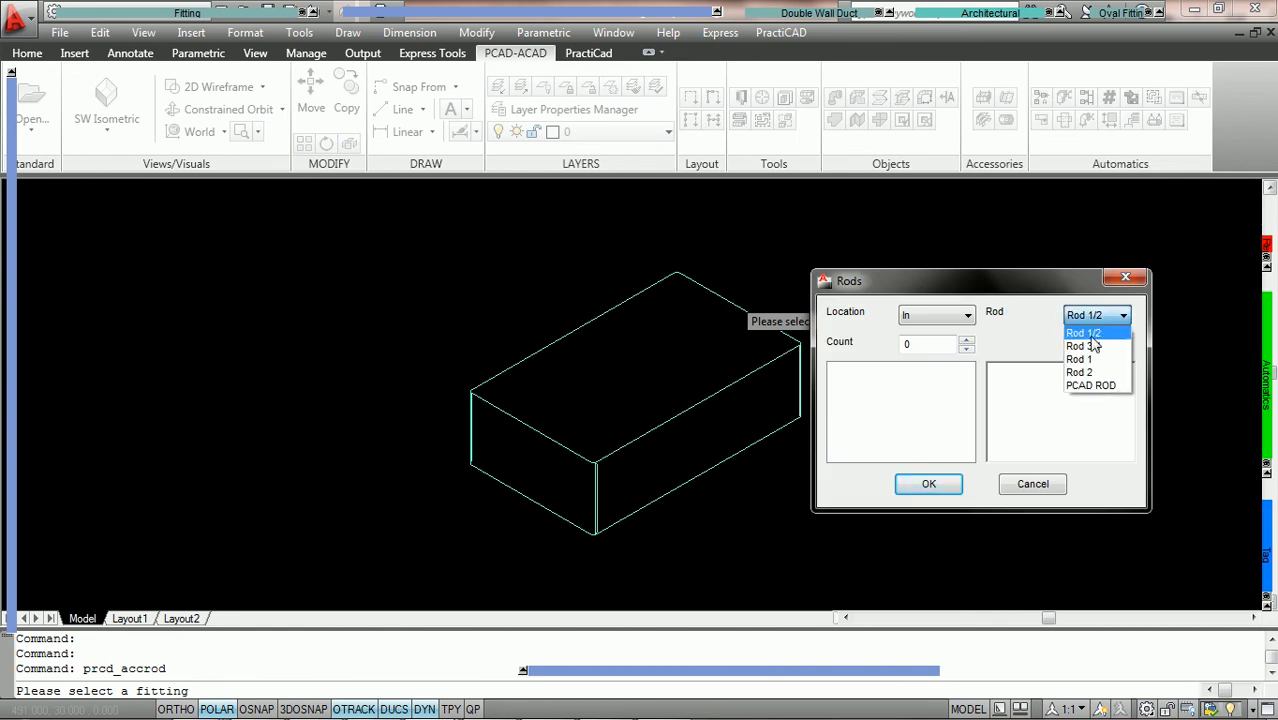
left_click(1098, 386)
left_click(967, 340)
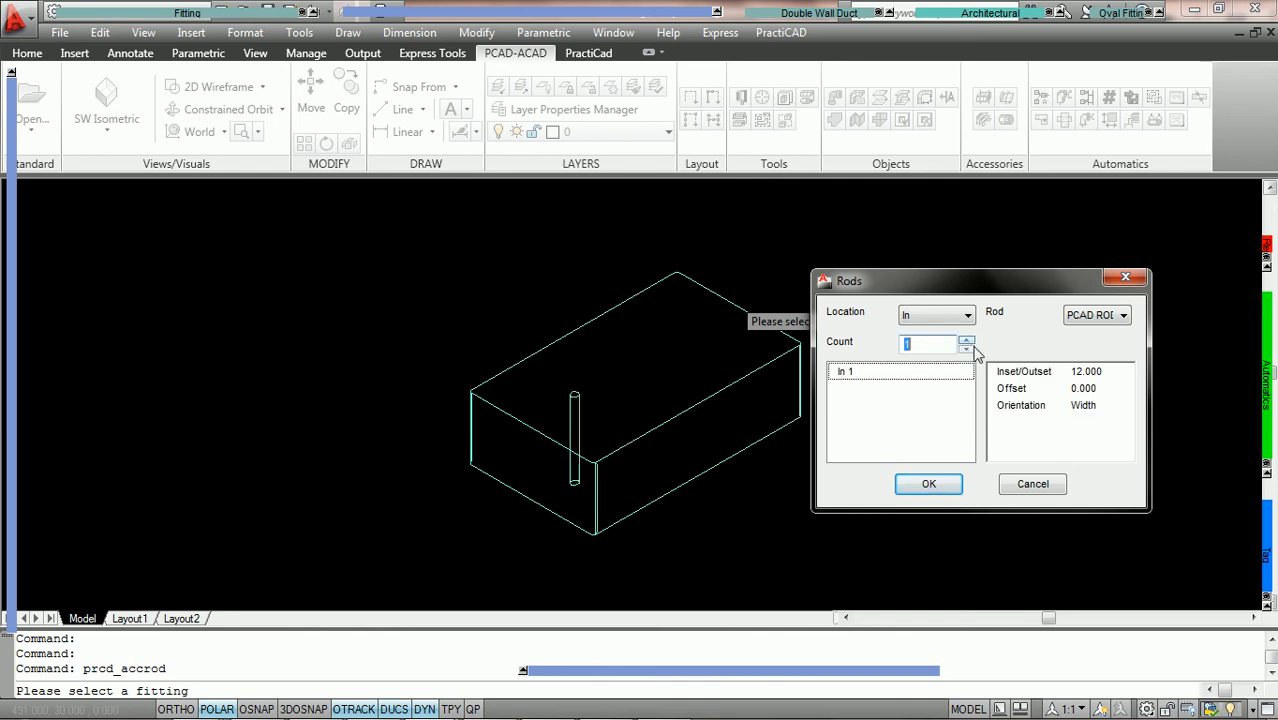
Step: Adjust the Inset/Outset of the In 1 rod, trying values such as 24 and 18
left_click(1093, 371)
scroll(1092, 371, "up", 6)
scroll(1092, 371, "up", 2)
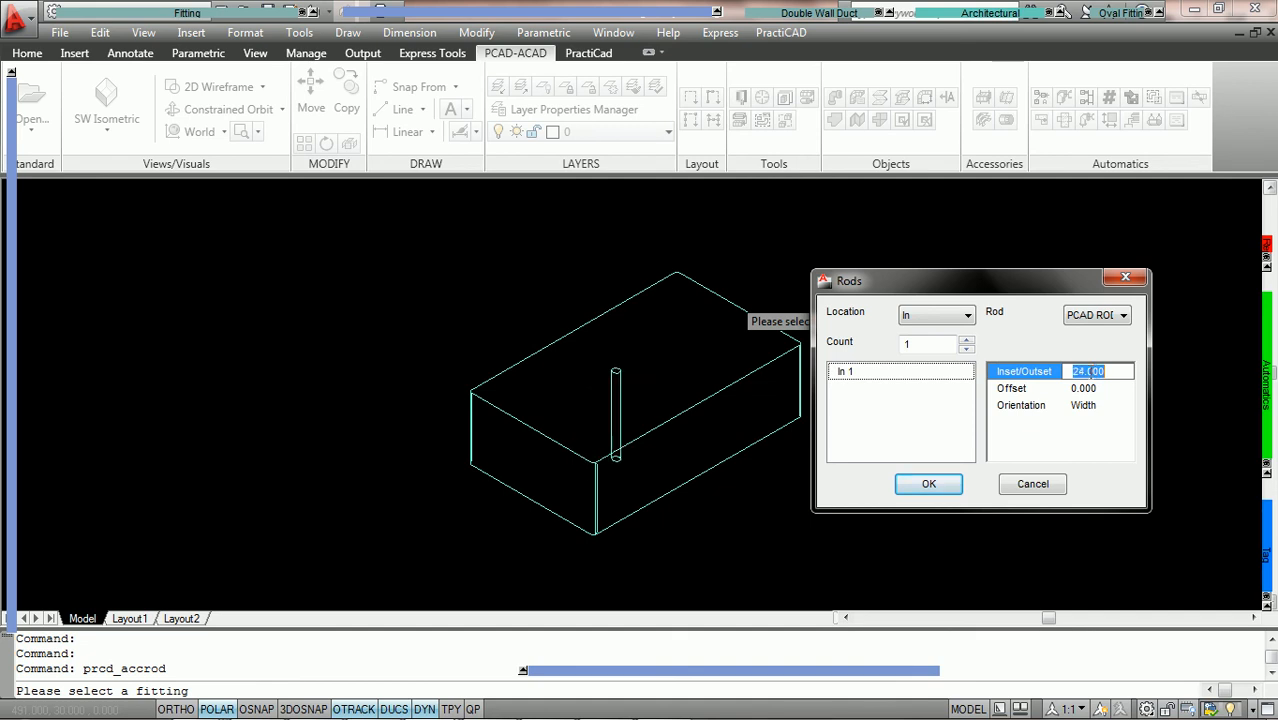
scroll(1092, 371, "down", 2)
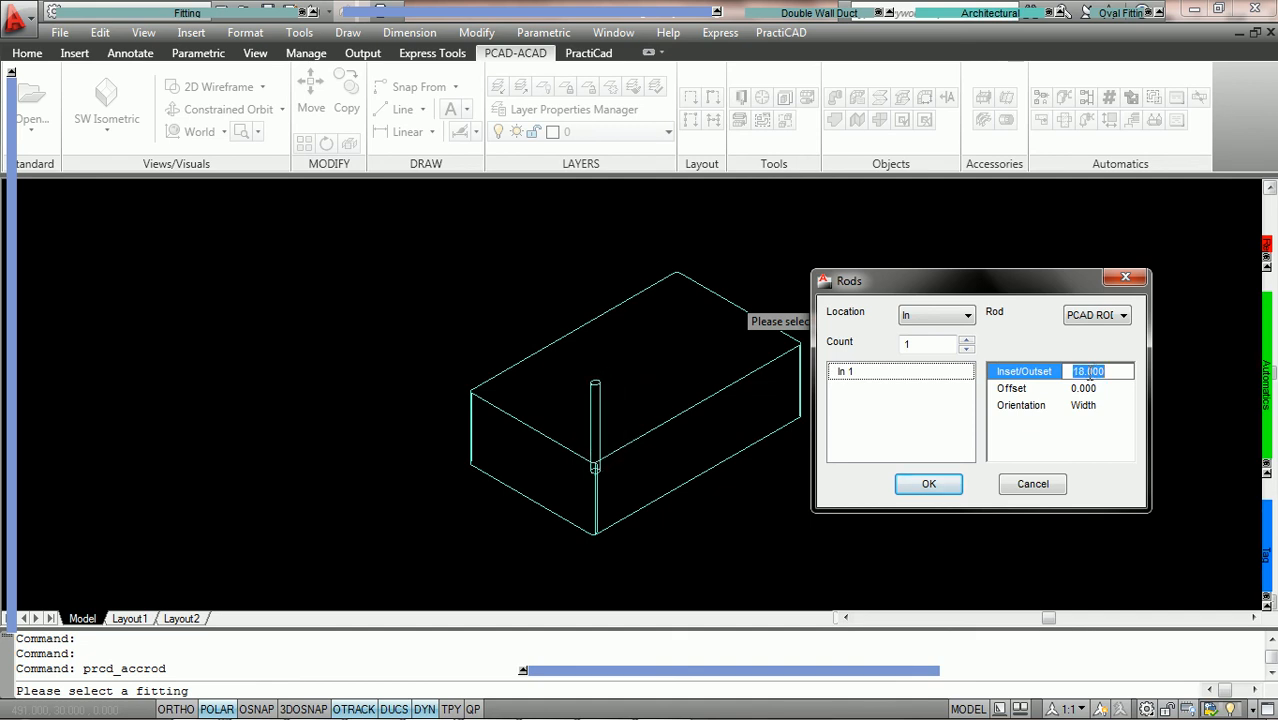
scroll(1092, 371, "down", 6)
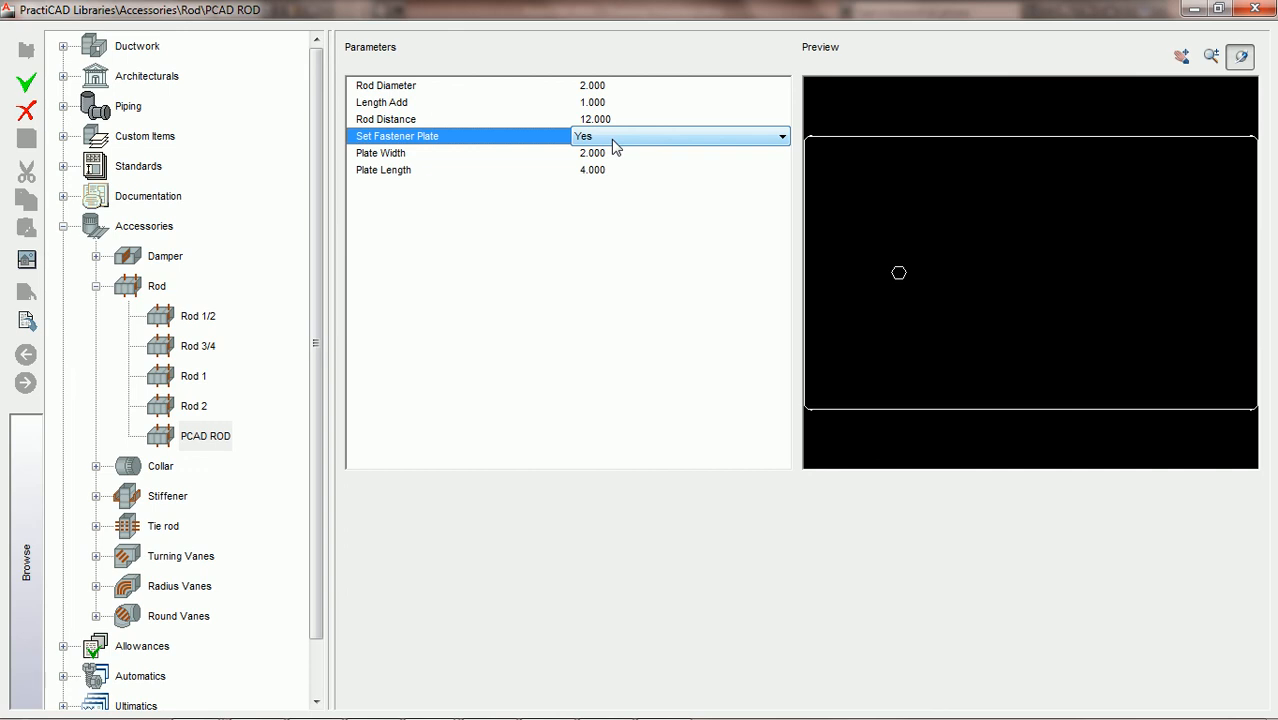
Step: In the PractiCAD library, set the PCAD ROD's Set Fastener Plate option to No
left_click(608, 141)
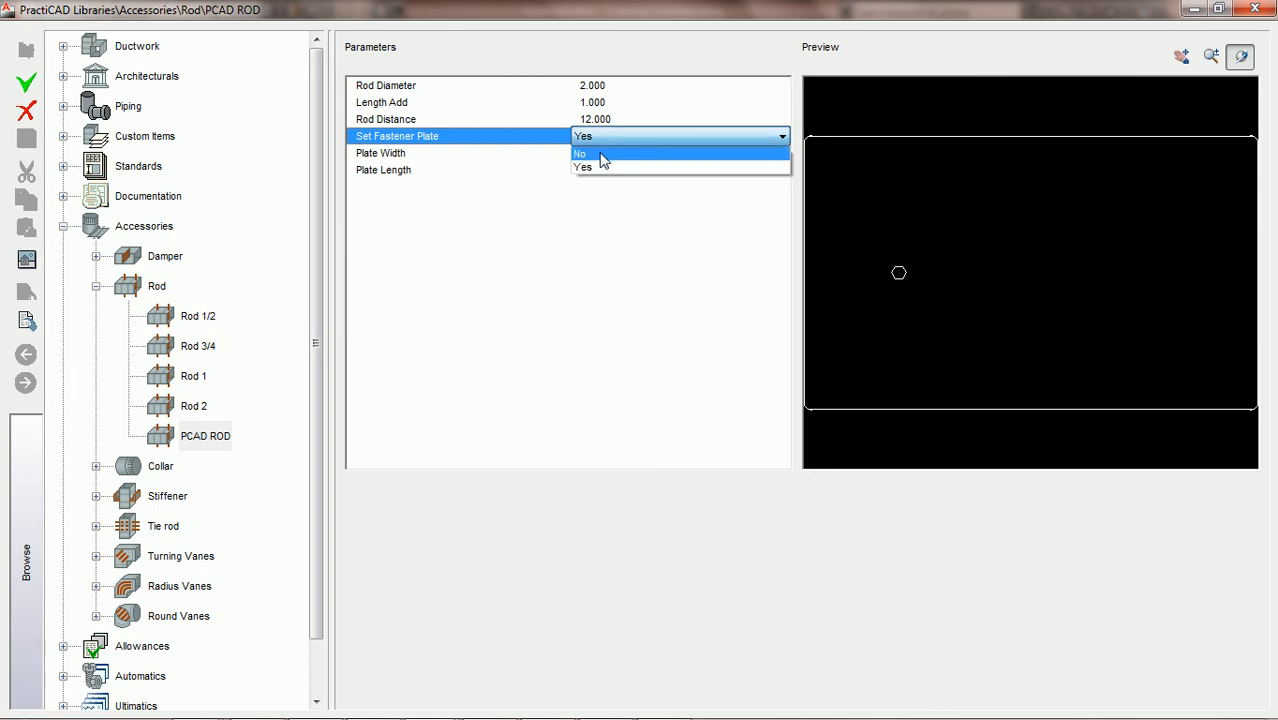
left_click(529, 138)
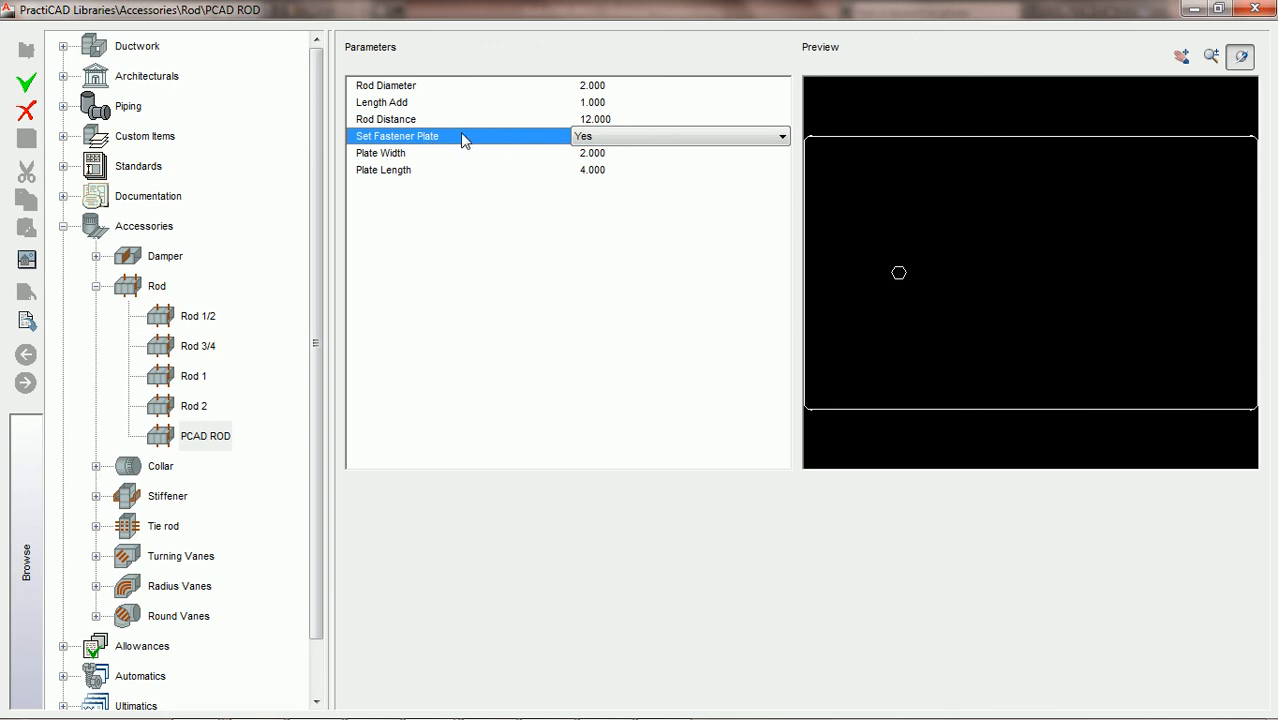
left_click(632, 138)
left_click(619, 153)
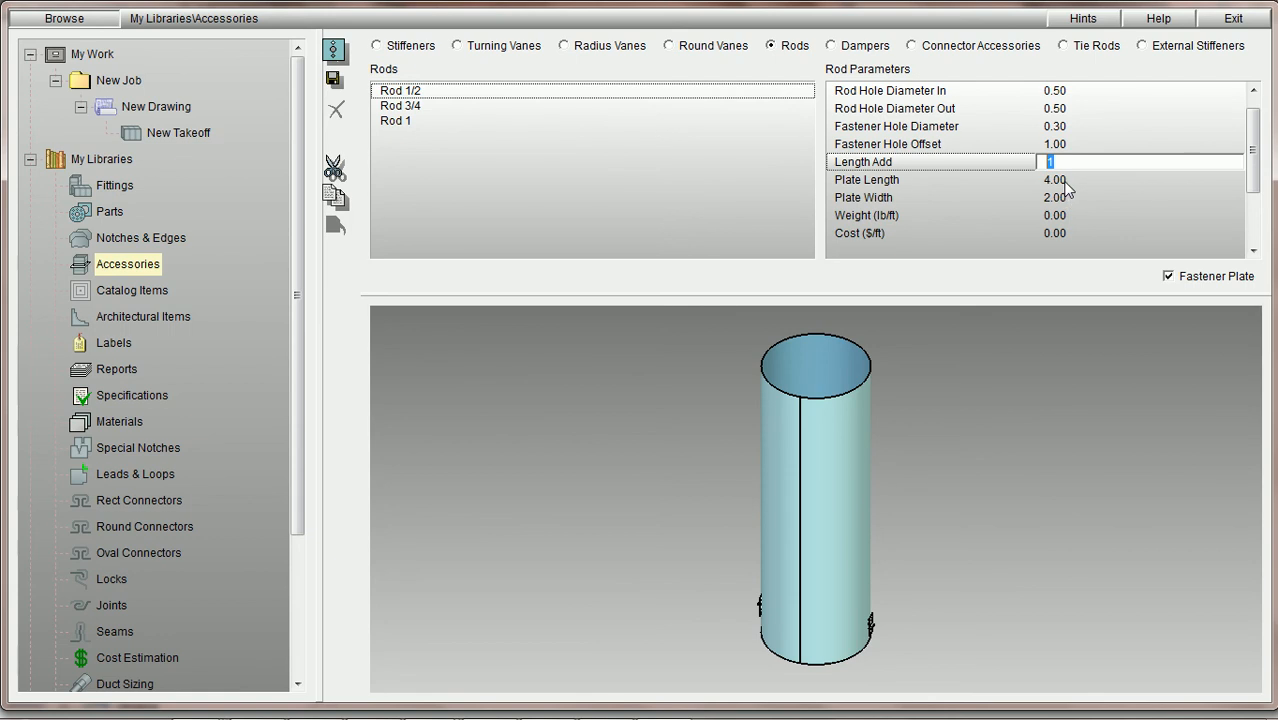
Step: Switch to PractiCAM, check the Plate Length and Plate Width fields of Rod 1/2, and turn off its Fastener Plate option
left_click(1066, 185)
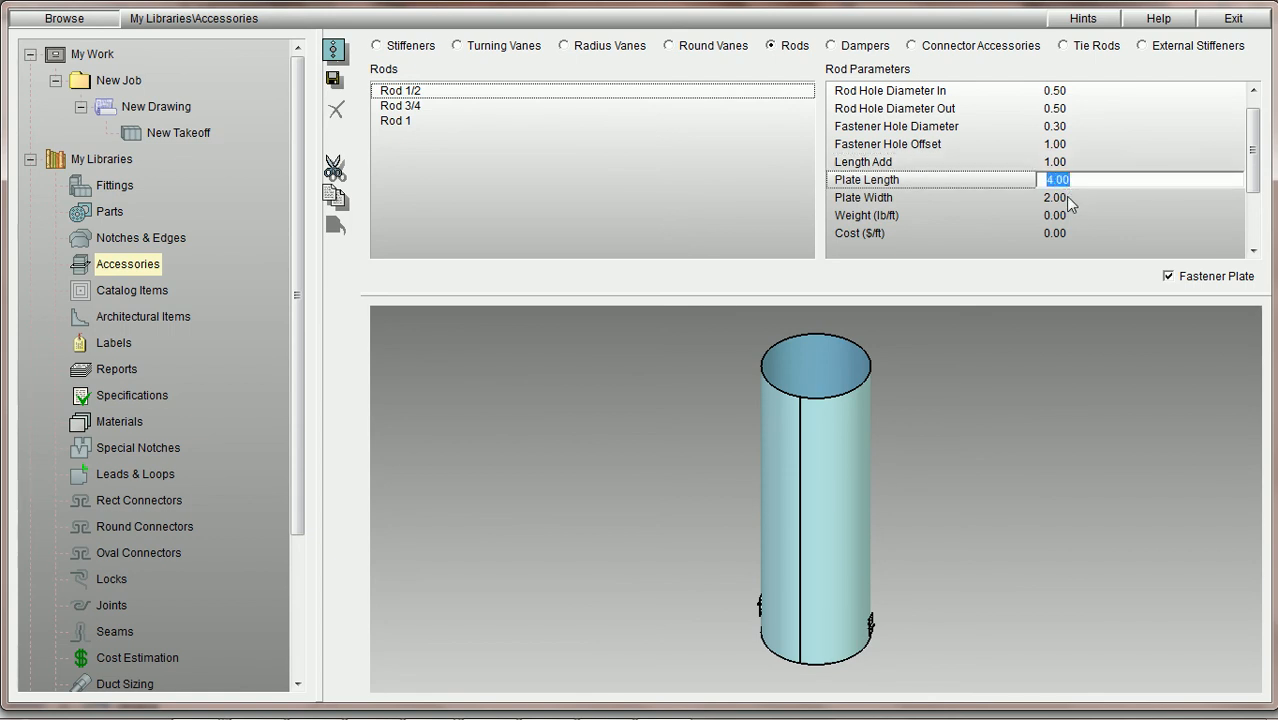
left_click(1068, 198)
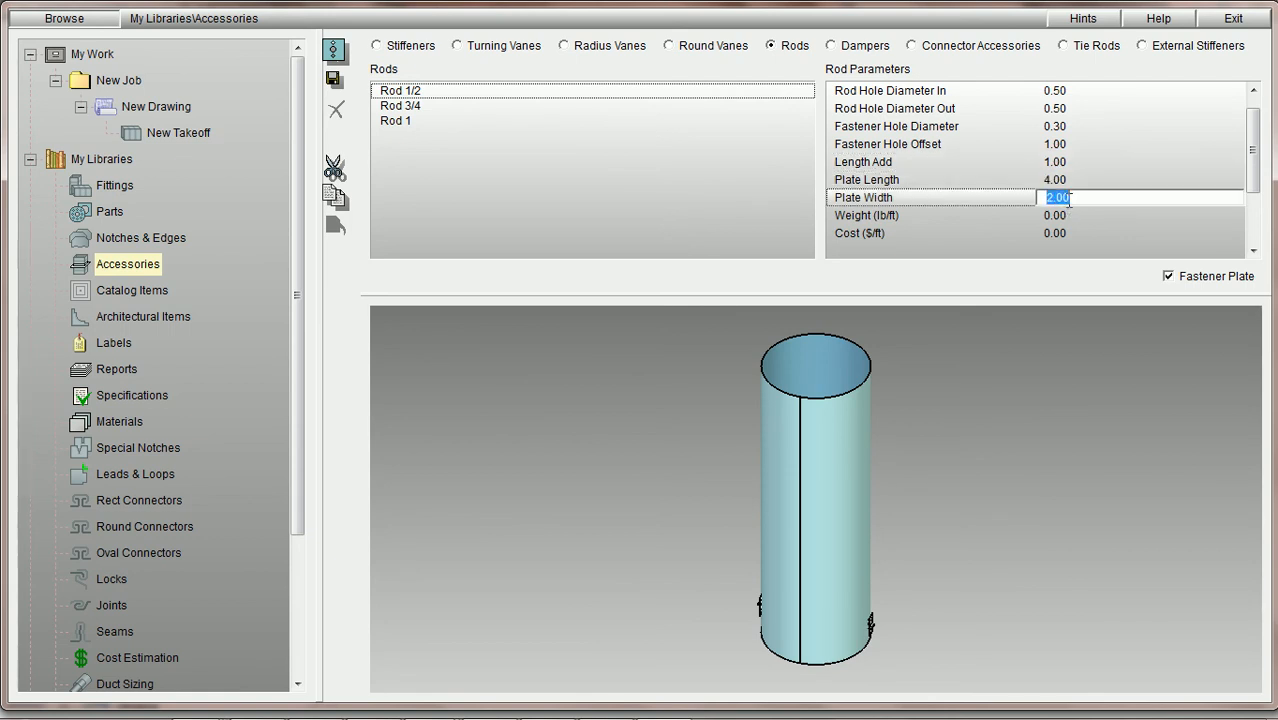
left_click(1168, 277)
left_click(1168, 277)
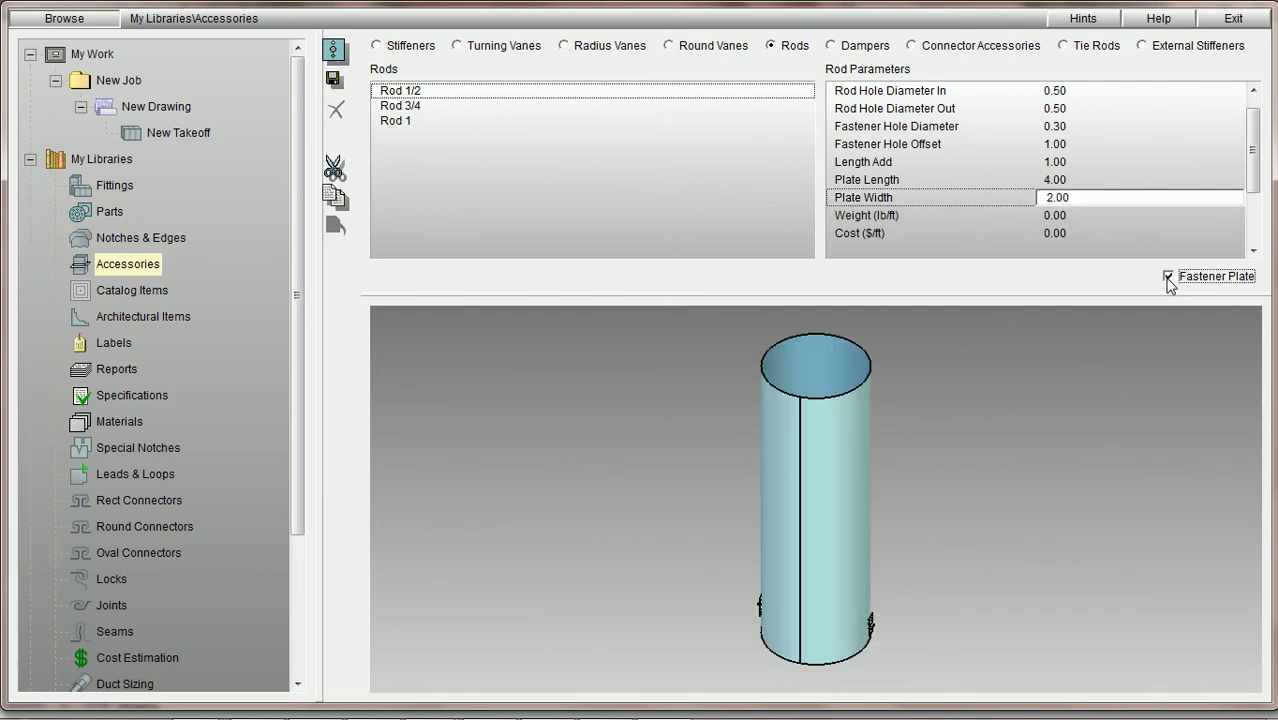
mouse_move(819, 573)
left_mouse_down()
mouse_move(776, 551)
mouse_move(802, 592)
left_mouse_up()
left_click(1168, 277)
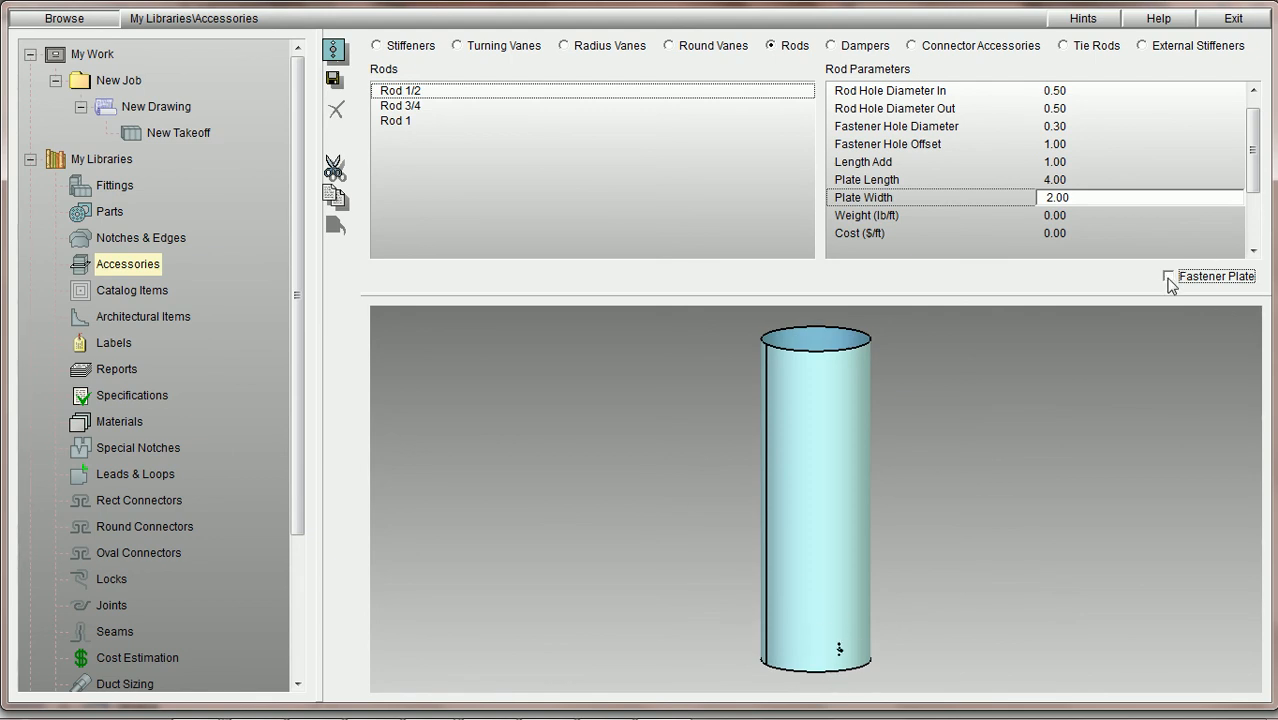